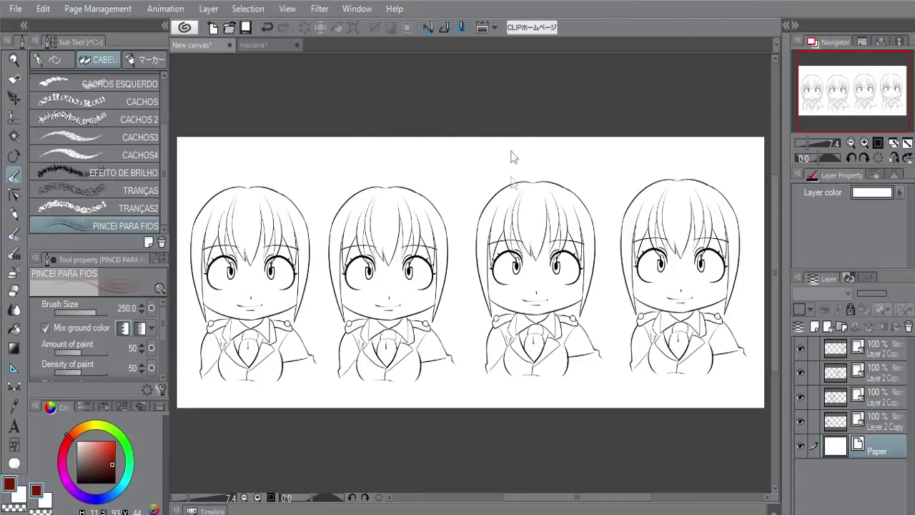
Step: Create Layer 1, a new empty raster layer above the four chibi line drawings
key(ctrl+shift+n)
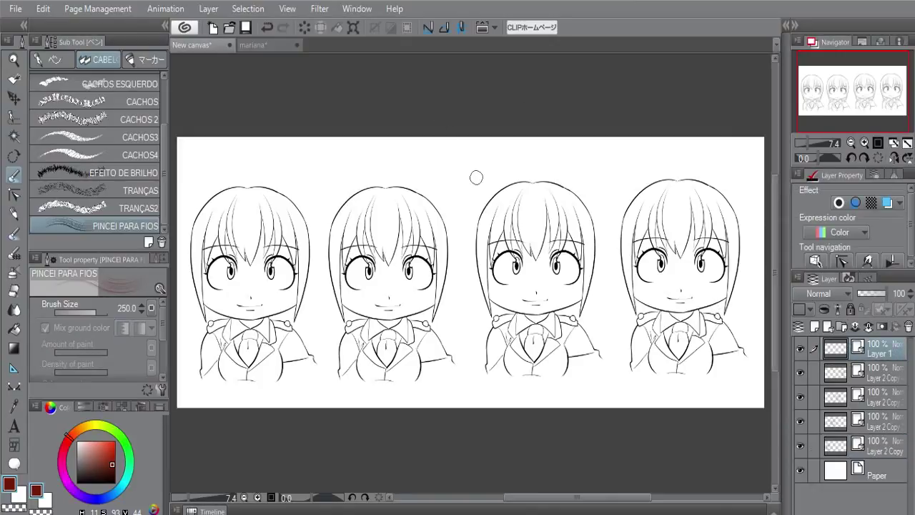
Step: Draw a long twisted curl down the first girl's right side with CACHOS DIREITO at size 700
scroll(305, 209, up, 1)
scroll(305, 208, up, 2)
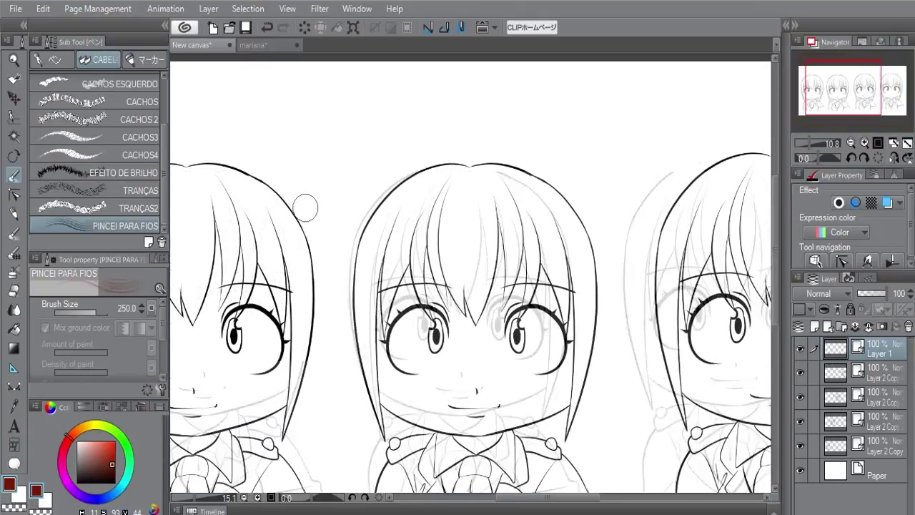
mouse_move(305, 208)
mouse_down()
mouse_move(535, 149)
mouse_move(476, 191)
mouse_up()
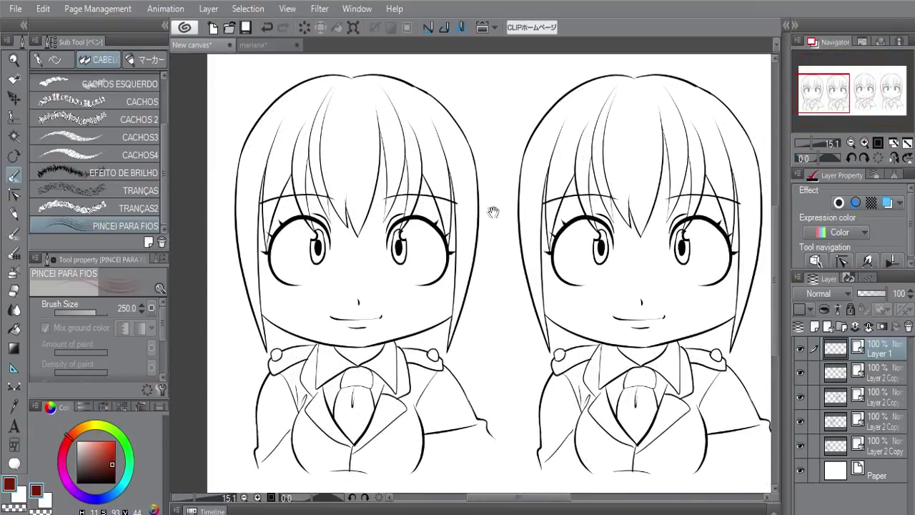
drag(163, 166, 160, 62)
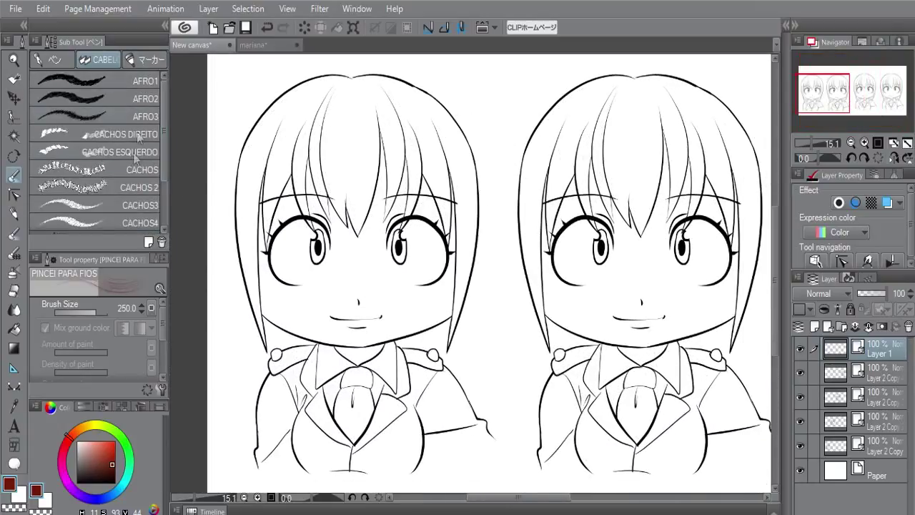
click(134, 156)
drag(354, 253, 336, 260)
mouse_move(437, 247)
mouse_down()
mouse_move(445, 218)
mouse_move(472, 228)
mouse_up()
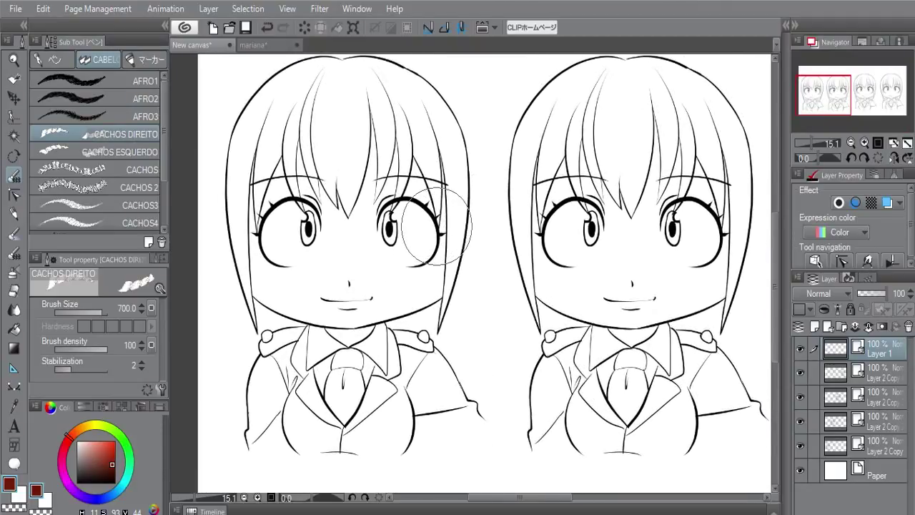
mouse_move(472, 228)
mouse_down()
mouse_move(489, 228)
mouse_move(458, 227)
mouse_up()
mouse_move(309, 266)
mouse_down()
mouse_move(352, 259)
mouse_move(339, 244)
mouse_up()
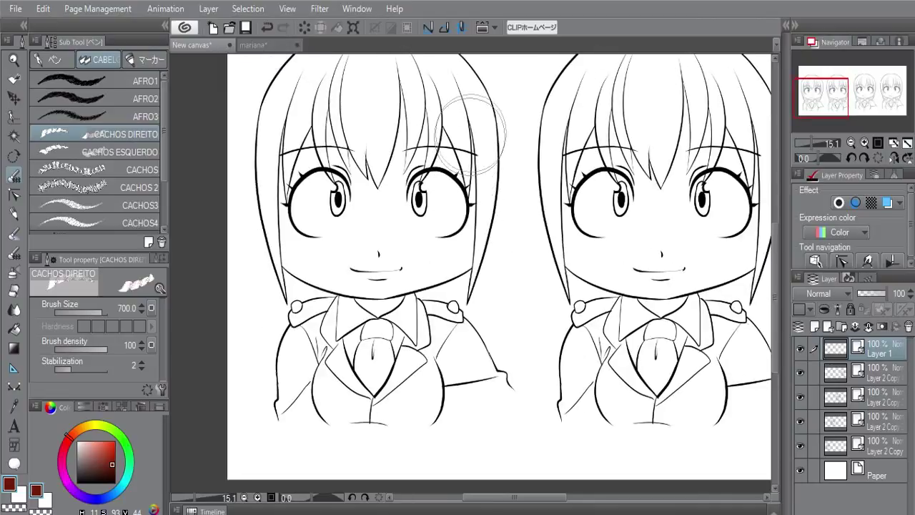
drag(472, 136, 445, 433)
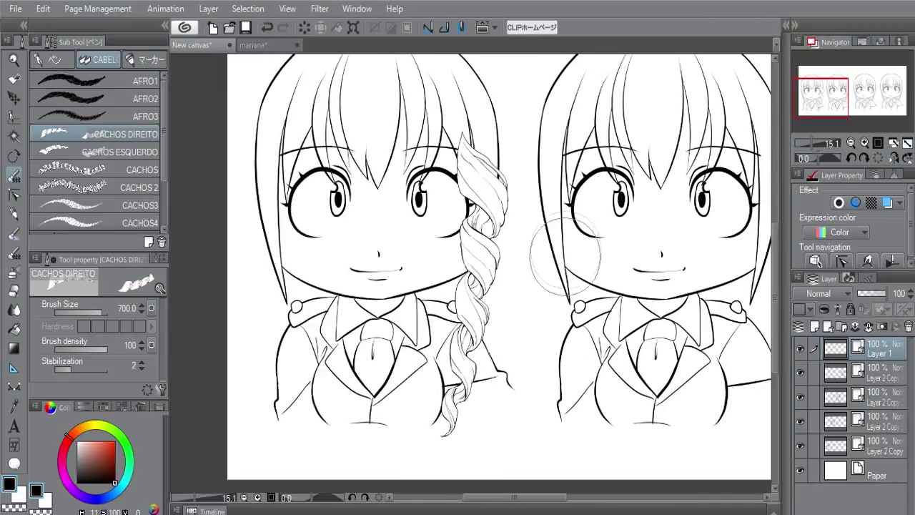
Step: Try several CACHOS ESQUERDO curls down the first girl's left side, undoing each attempt
click(121, 152)
drag(275, 161, 315, 415)
key(ctrl+z)
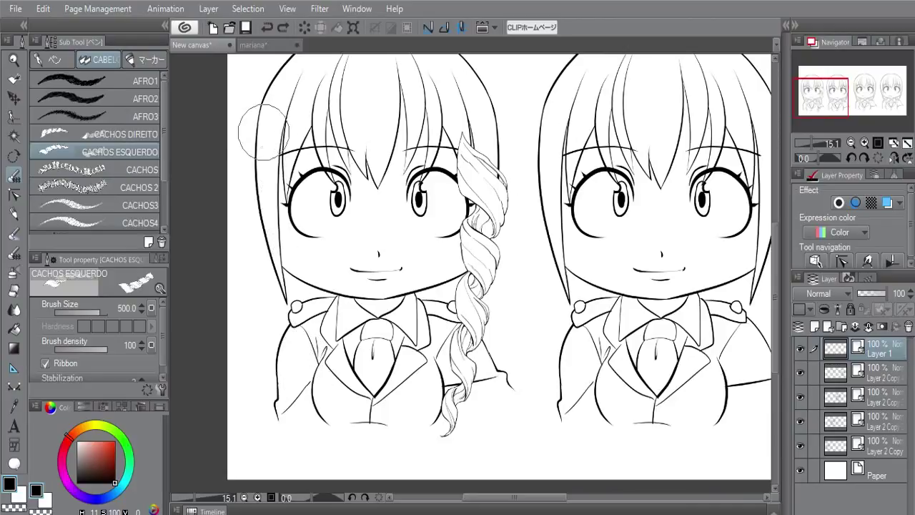
drag(262, 136, 301, 353)
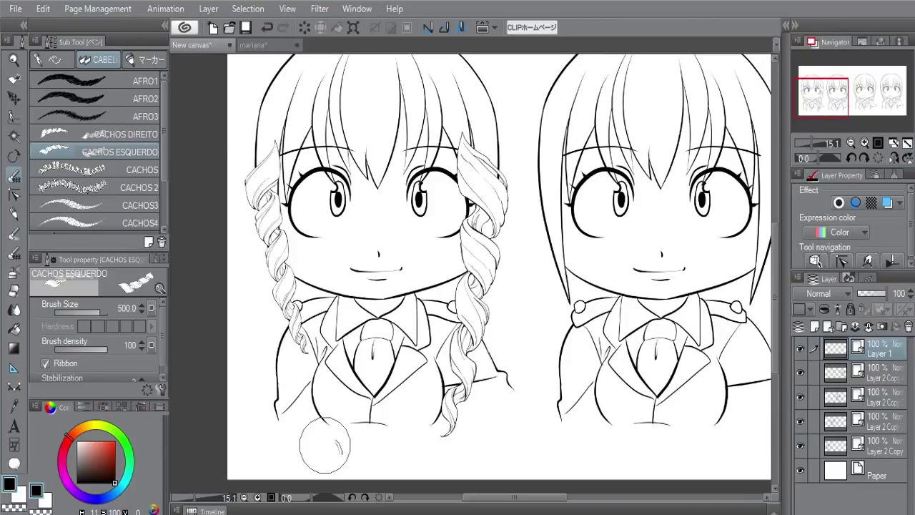
key(ctrl+z)
drag(266, 151, 308, 390)
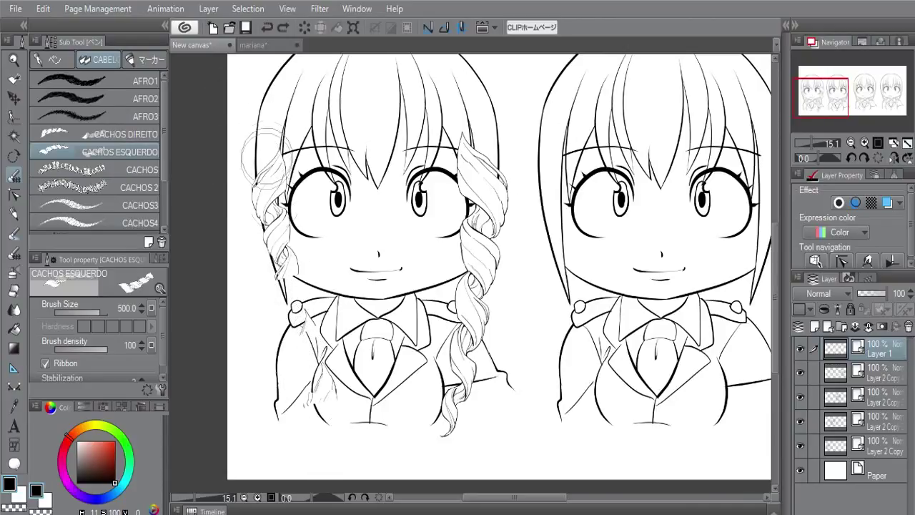
key(ctrl+z)
drag(265, 129, 285, 304)
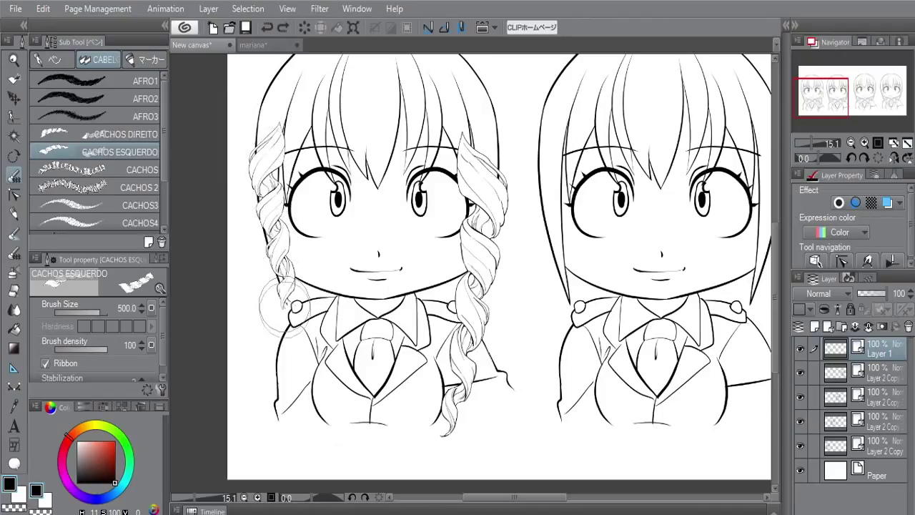
key(ctrl+z)
Step: Draw a curly lock down the first girl's left side with CACHOS ESQUERDO at size 700
click(126, 134)
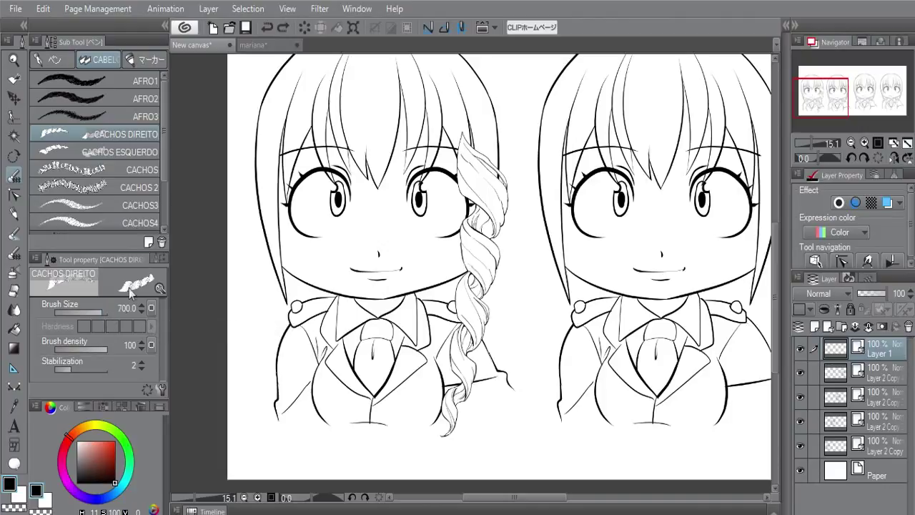
click(128, 153)
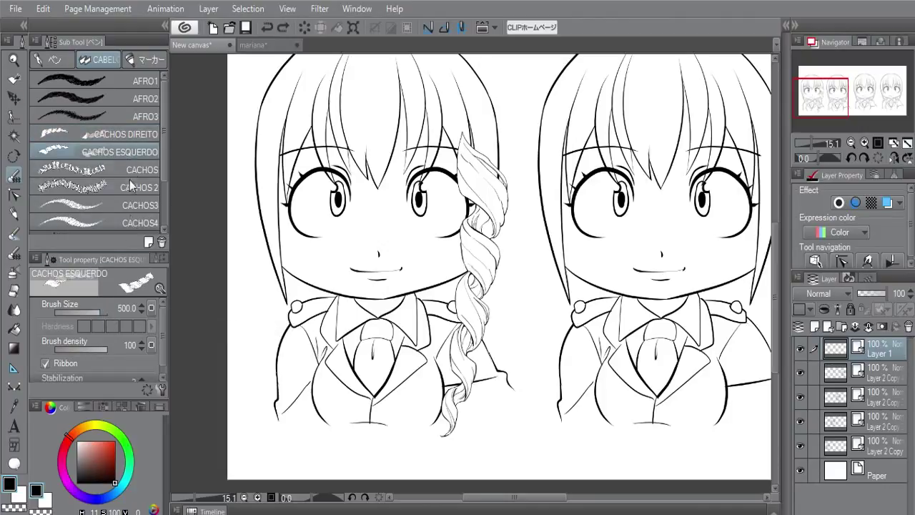
click(128, 139)
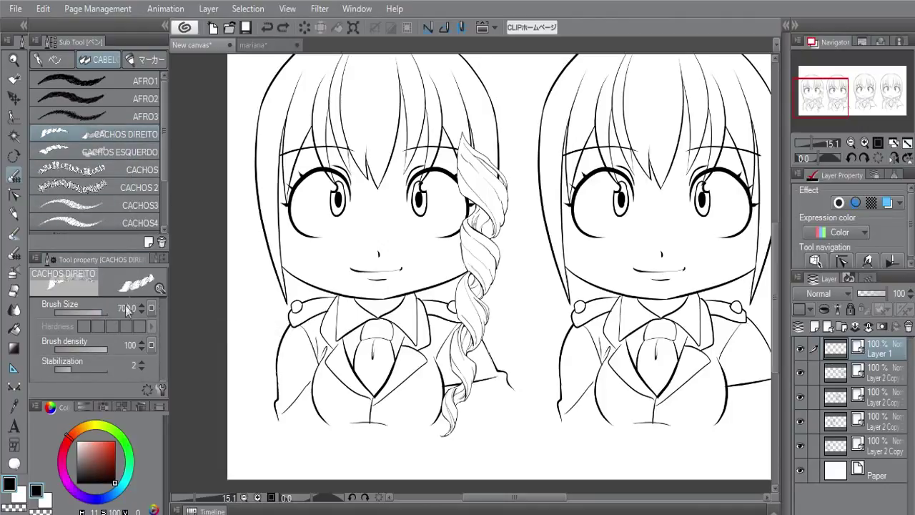
click(122, 152)
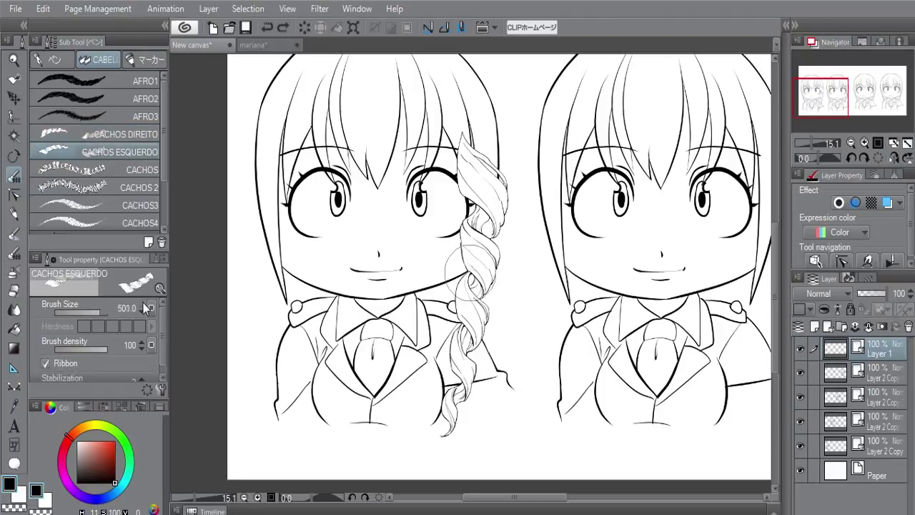
click(104, 313)
drag(105, 312, 100, 312)
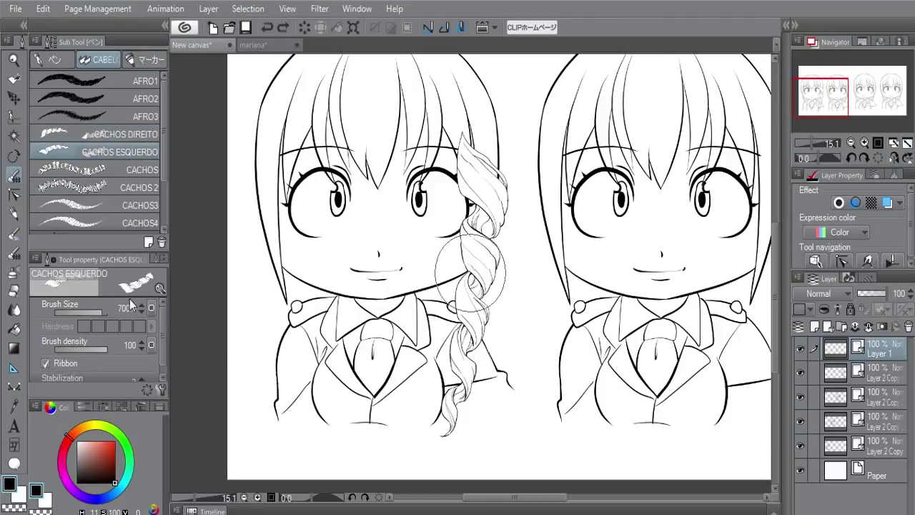
drag(264, 168, 328, 447)
Step: Extend the top of the first girl's right-side curl
mouse_move(511, 184)
mouse_down()
mouse_move(421, 374)
mouse_move(565, 331)
mouse_move(536, 327)
mouse_move(507, 281)
mouse_move(493, 320)
mouse_up()
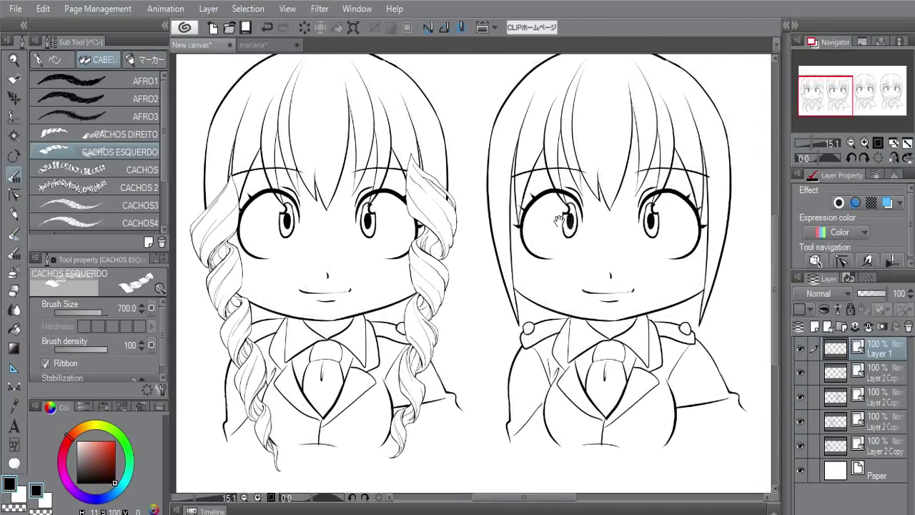
drag(468, 271, 472, 298)
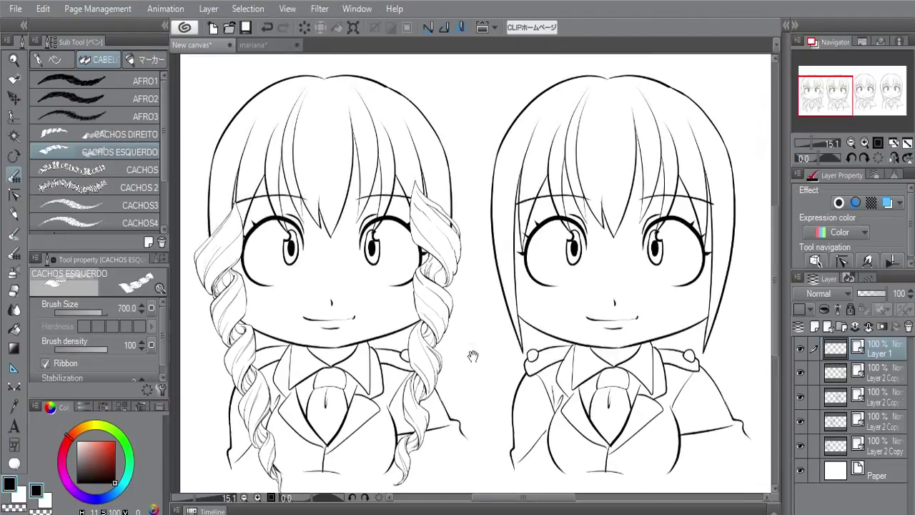
drag(415, 243, 410, 180)
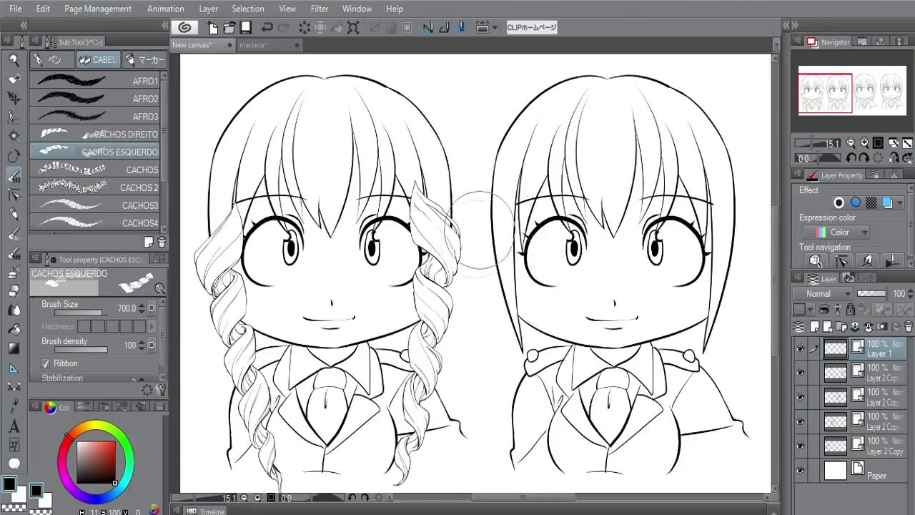
drag(470, 205, 442, 201)
Step: Select the CACHOS curl brush with the second girl centred in view
click(136, 169)
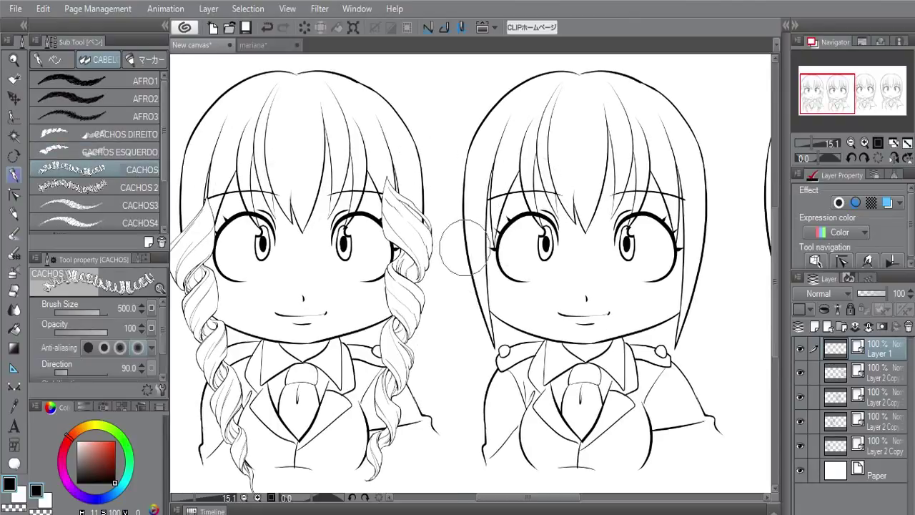
mouse_move(646, 311)
mouse_down()
mouse_move(549, 272)
mouse_move(566, 303)
mouse_move(517, 268)
mouse_up()
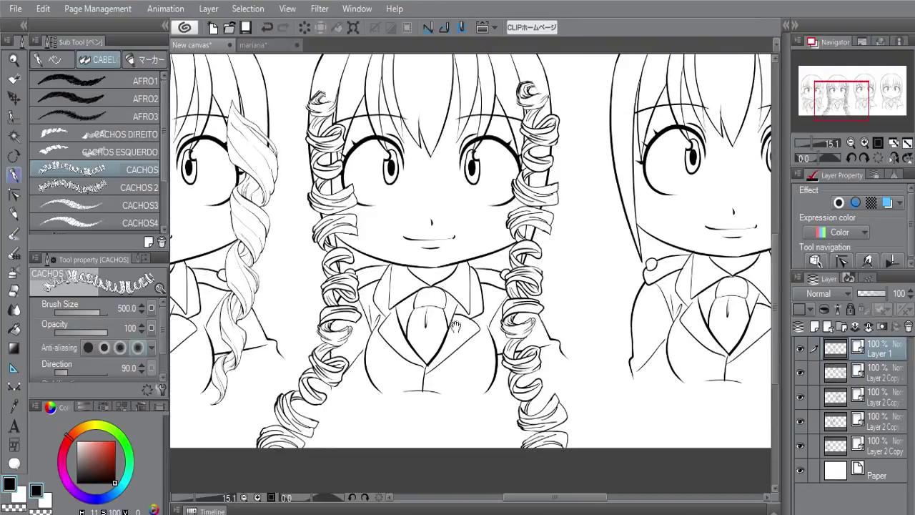
drag(455, 327, 448, 375)
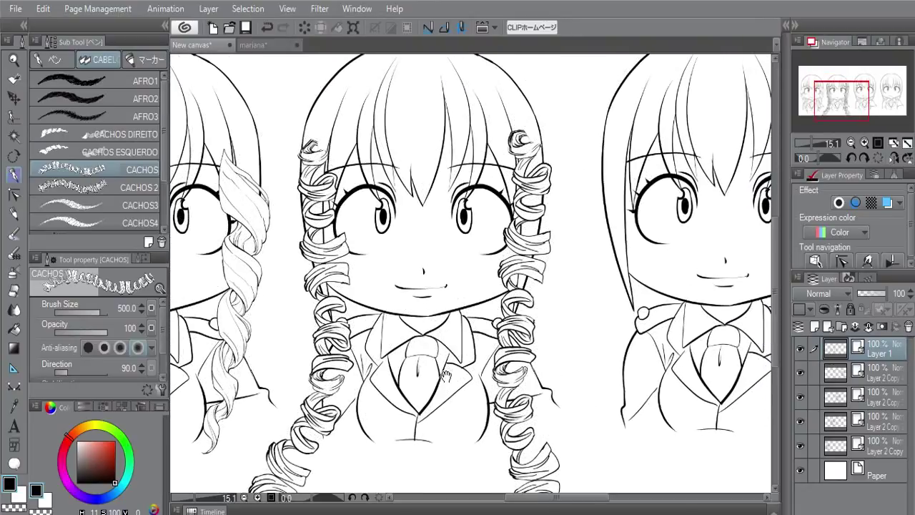
drag(460, 259, 469, 244)
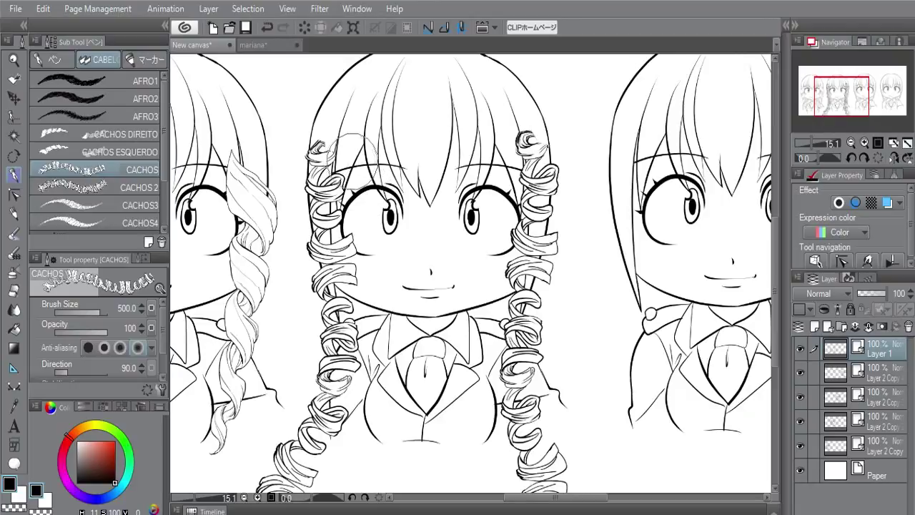
Step: Erase the tops of the second girl's left and right curls so they start lower
key(e)
mouse_move(326, 143)
mouse_down()
mouse_move(318, 185)
mouse_move(339, 177)
mouse_up()
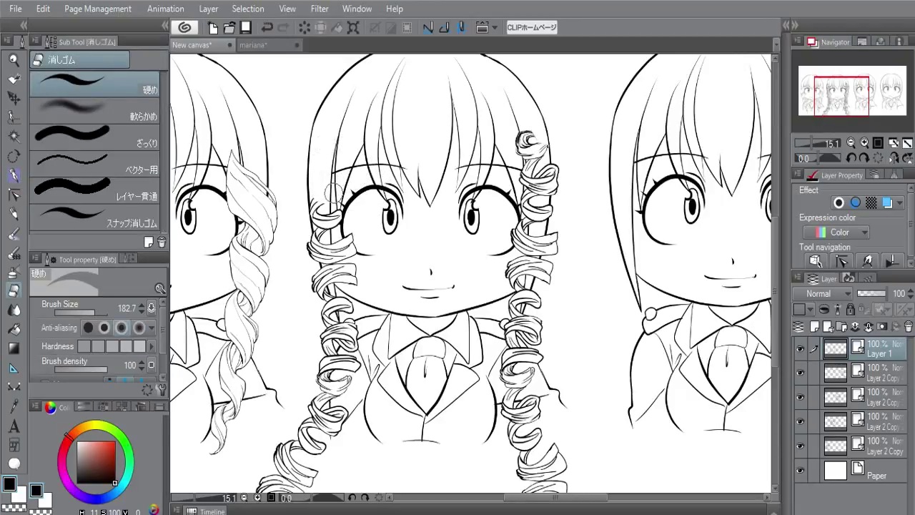
mouse_move(520, 147)
mouse_down()
mouse_move(533, 133)
mouse_move(554, 174)
mouse_up()
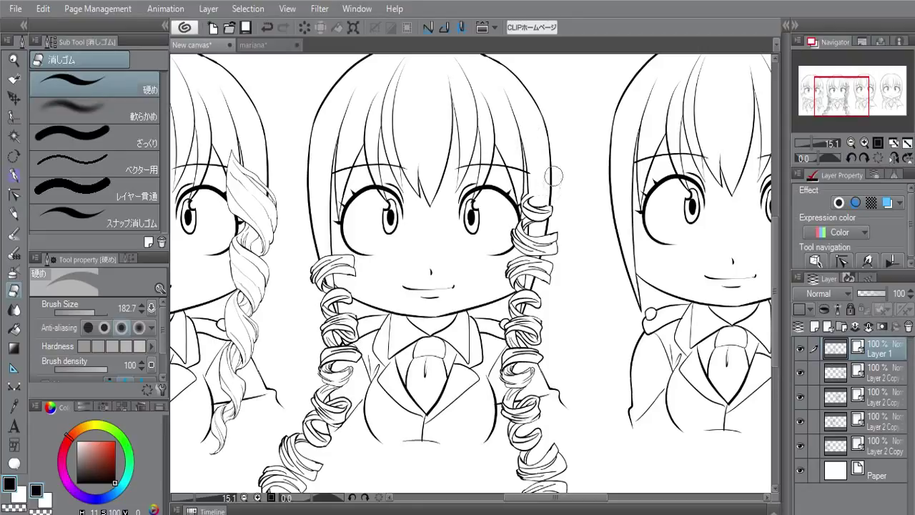
key(ctrl+z)
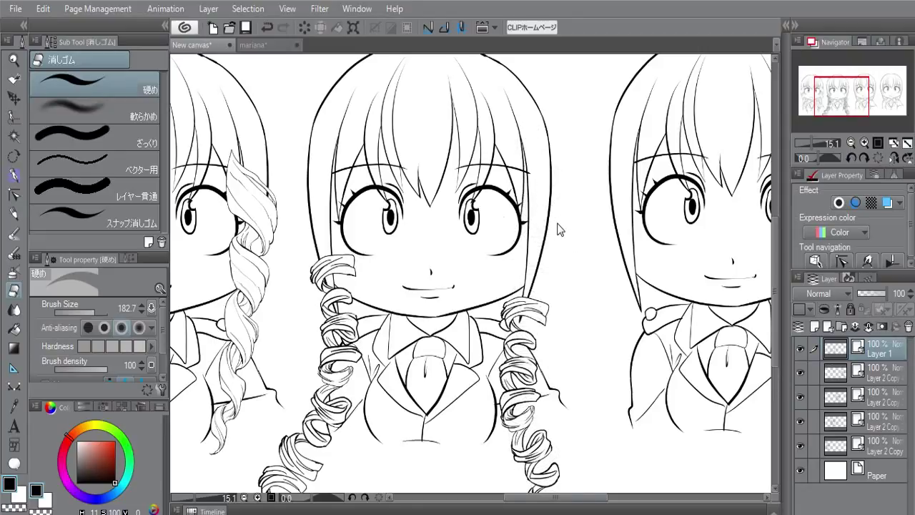
mouse_move(555, 266)
mouse_down()
mouse_move(537, 269)
mouse_move(558, 312)
mouse_move(576, 325)
mouse_up()
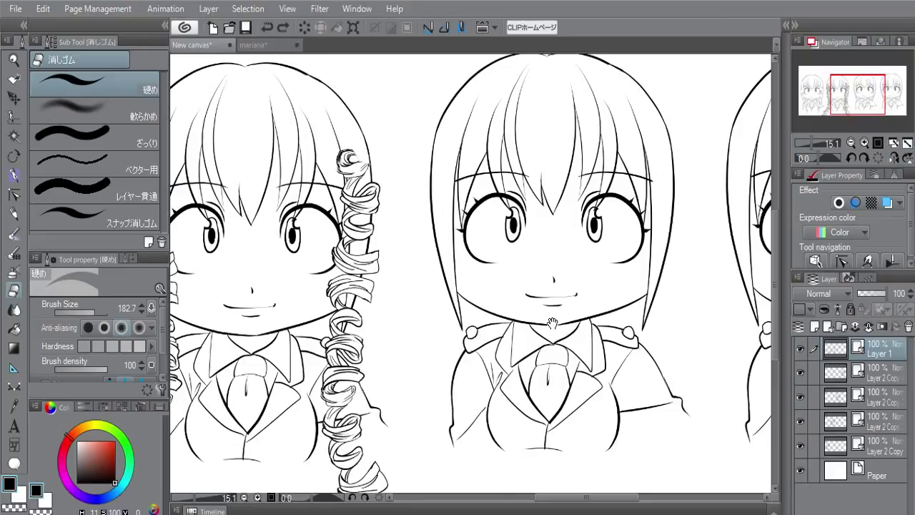
drag(544, 296, 505, 281)
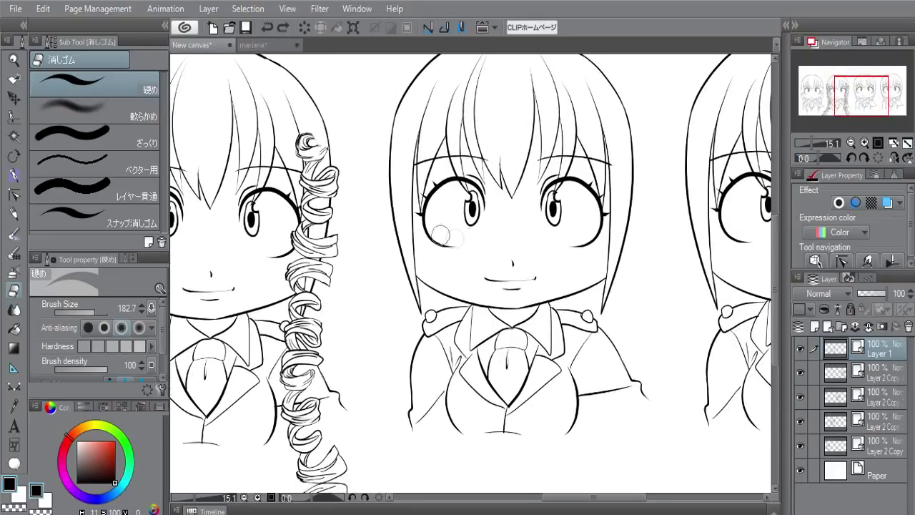
Step: Draw thick CACHOS 2 coiled strands down the left and right of the third girl's face
key(p)
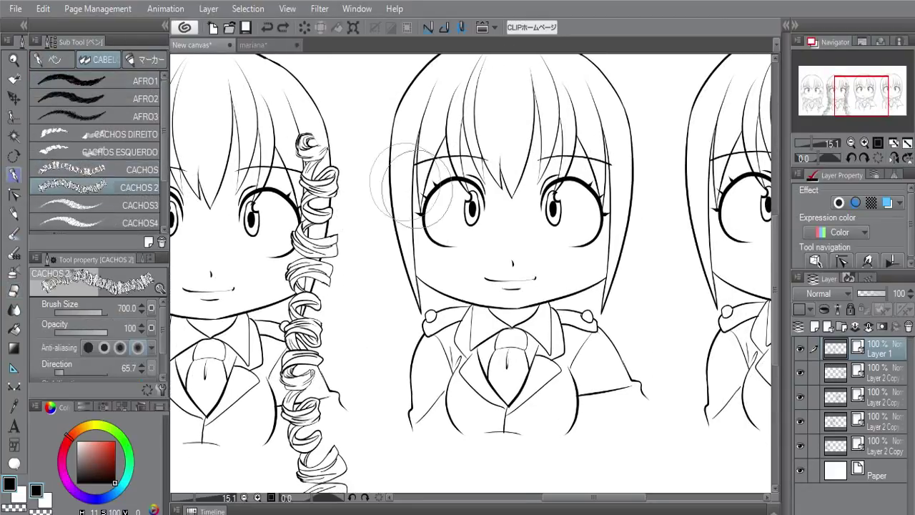
drag(400, 132, 425, 487)
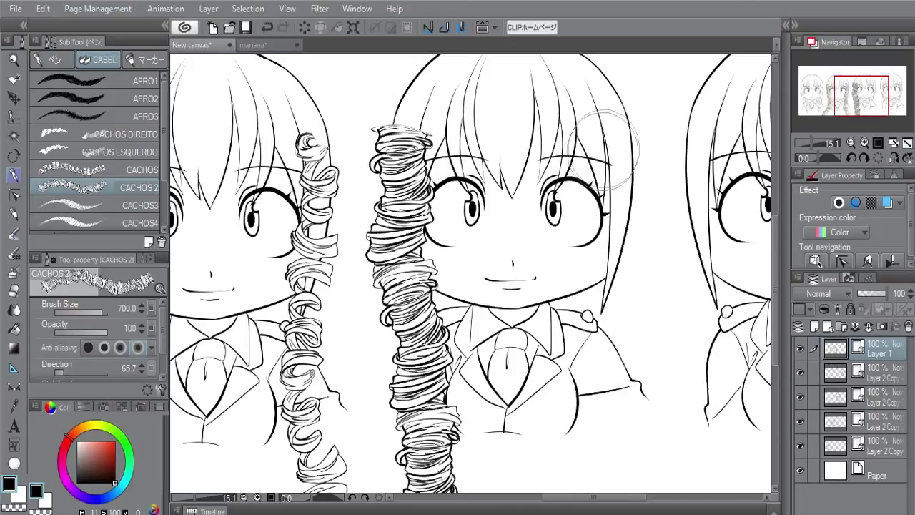
drag(612, 136, 598, 486)
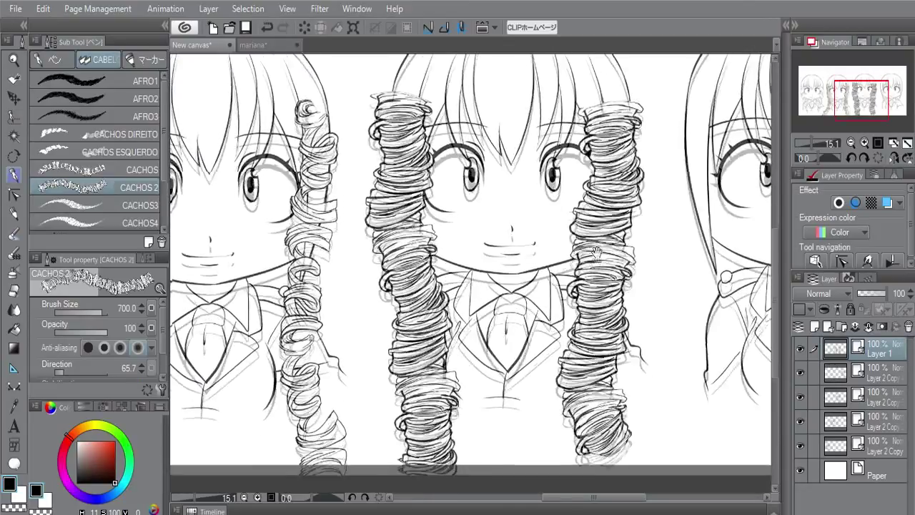
drag(608, 313, 484, 289)
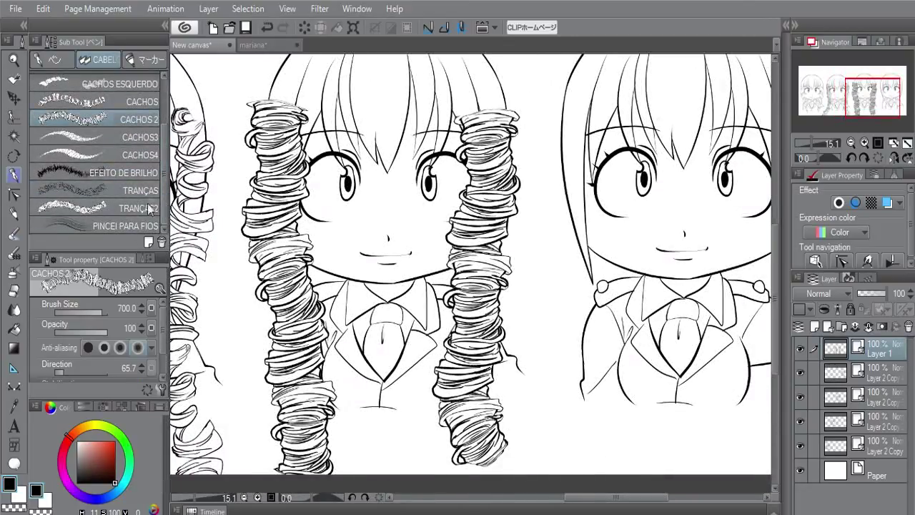
click(136, 197)
drag(544, 178, 387, 214)
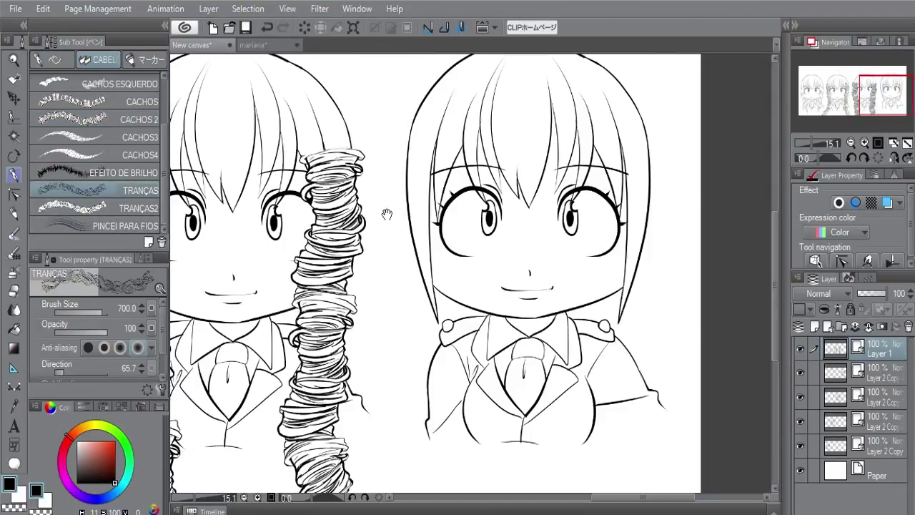
Step: Draw TRANÇAS2 braids down both sides of the fourth girl, removing the stray stroke across her face
click(137, 207)
mouse_move(414, 153)
mouse_down()
mouse_move(422, 136)
mouse_move(427, 457)
mouse_up()
drag(540, 215, 562, 451)
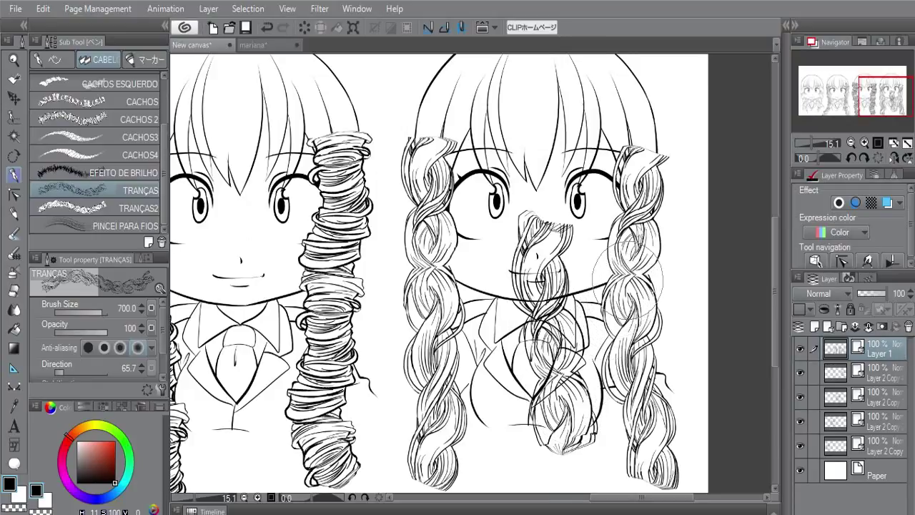
key(ctrl+z)
scroll(498, 260, down, 3)
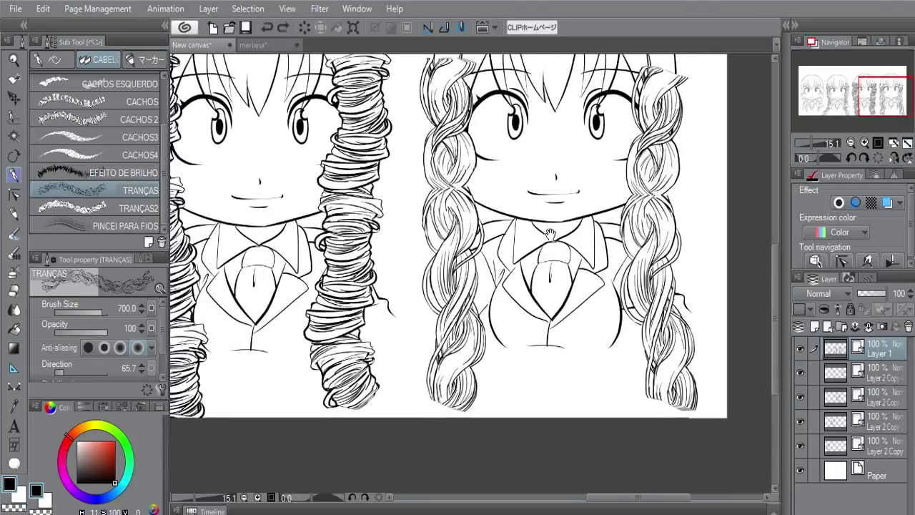